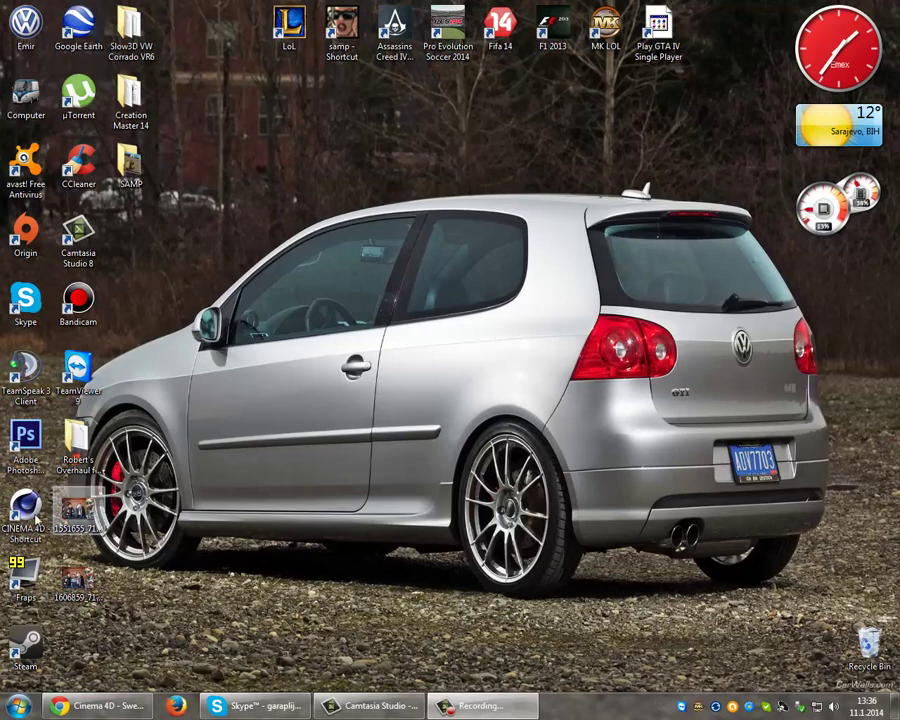
Step: Launch Cinema 4D R14 from its desktop shortcut to get an empty Untitled 1 scene
double_click(25, 508)
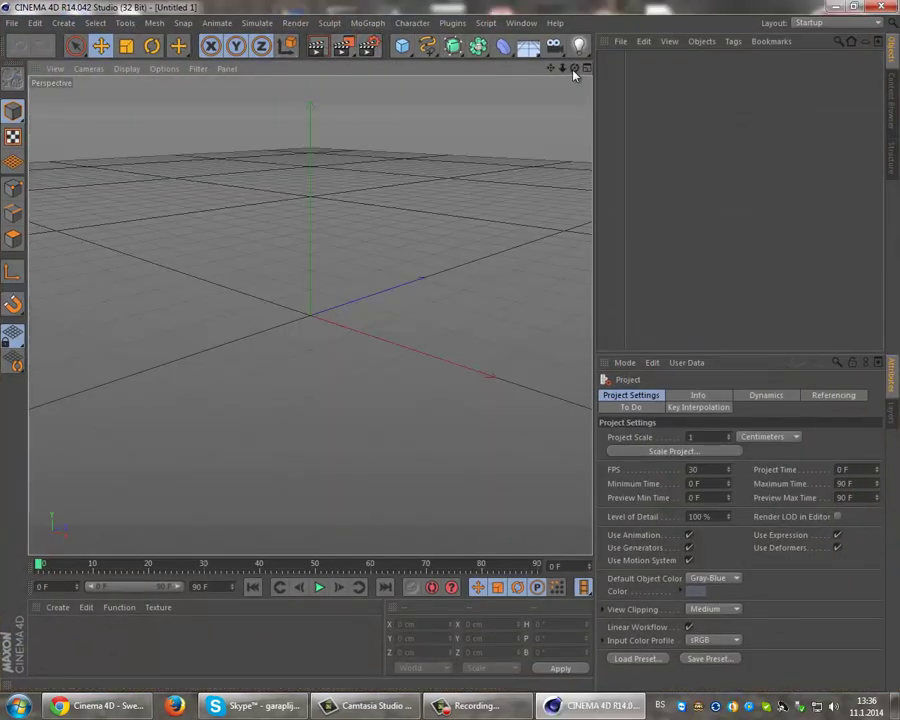
Step: Add a MoText object and change its text to 'Tutorial'
drag(574, 67, 450, 352)
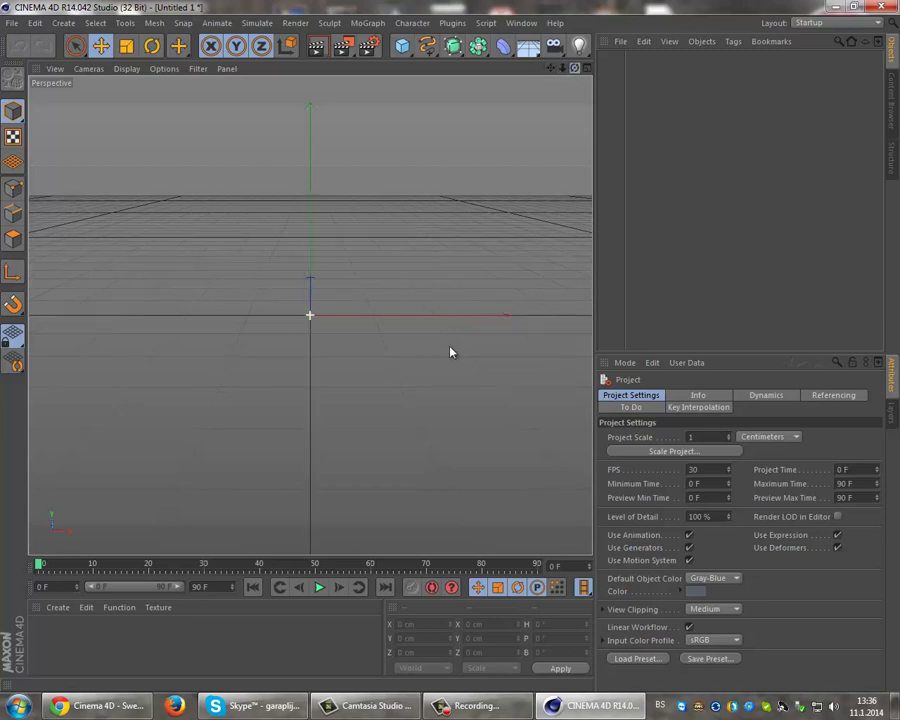
click(360, 23)
click(380, 184)
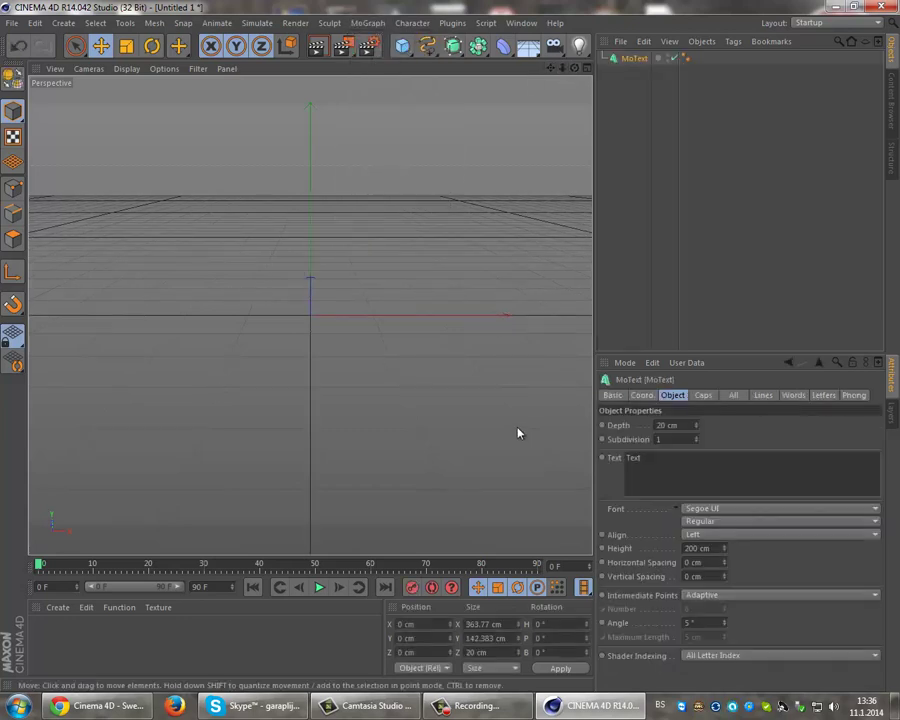
double_click(657, 469)
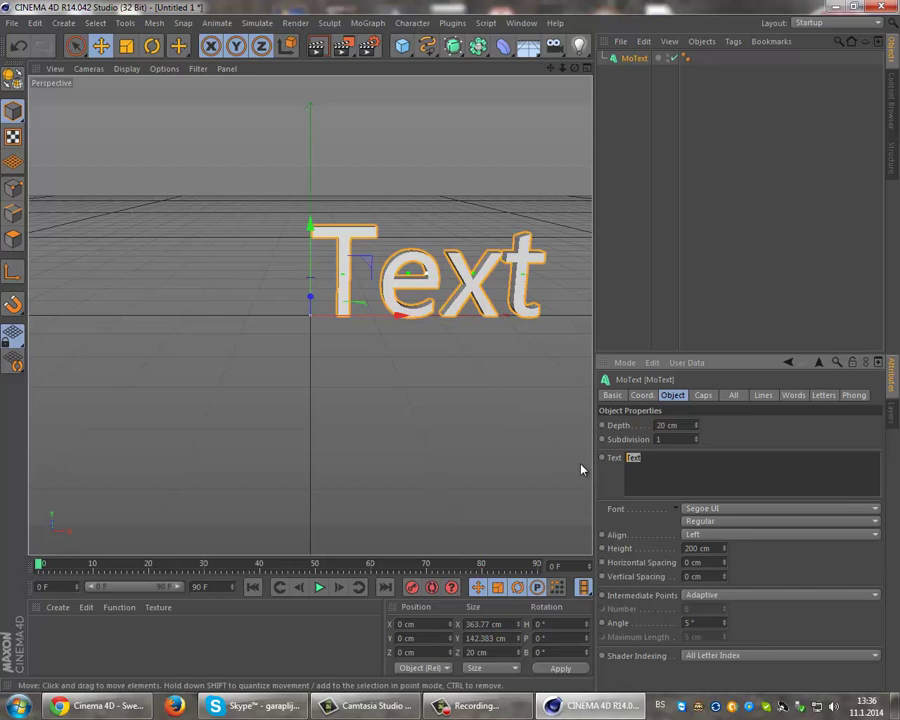
text(Tutorial)
Step: Align the MoText to Middle, set its font to Datacron, and zoom out to fit it
click(700, 537)
click(703, 560)
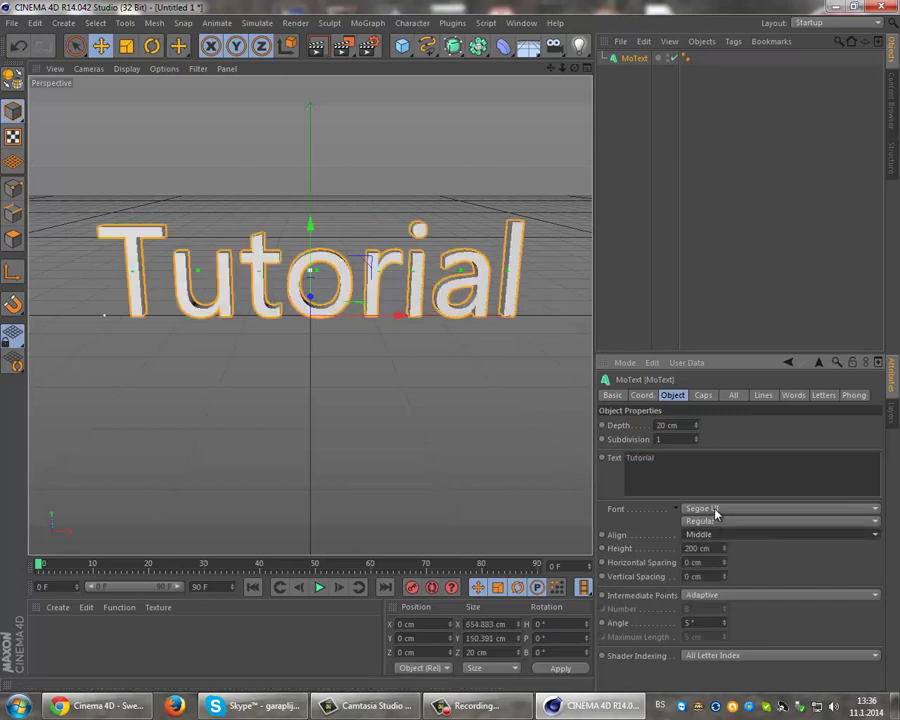
click(782, 508)
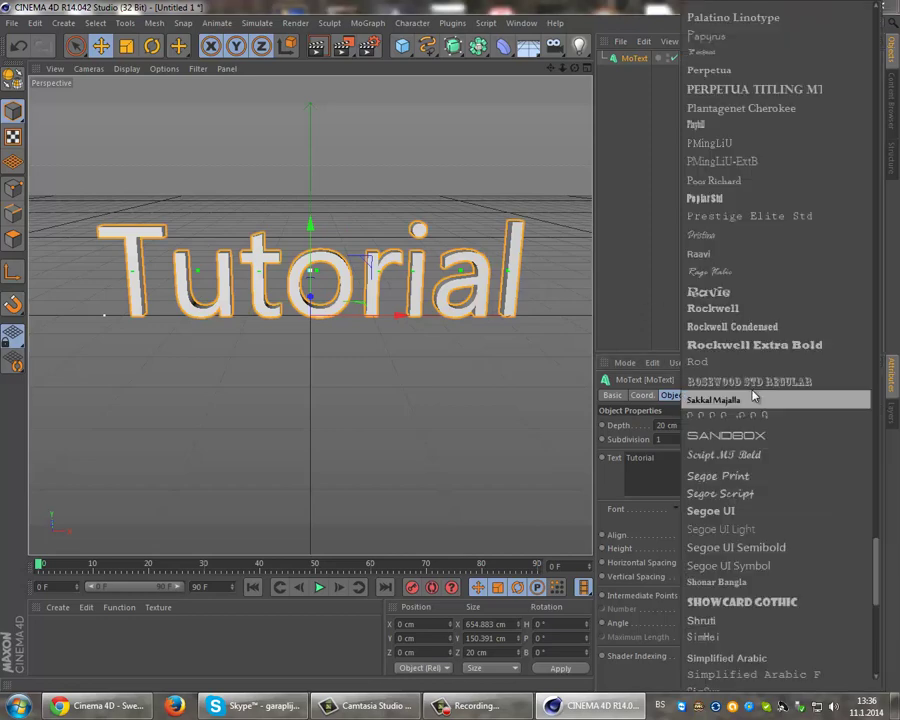
scroll(763, 318, up, 10)
scroll(763, 318, up, 20)
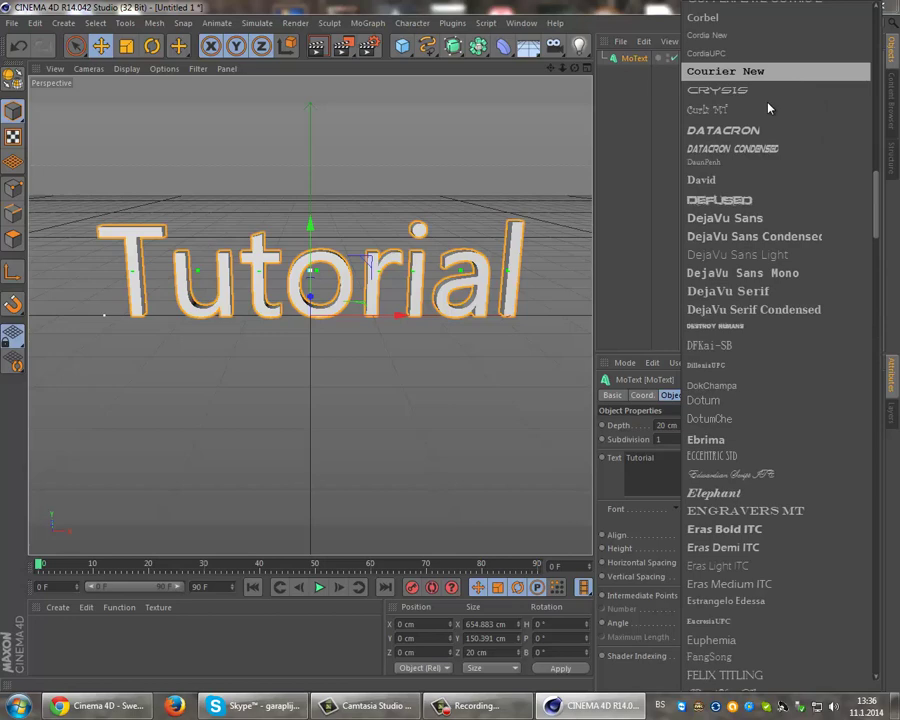
click(723, 130)
drag(562, 68, 450, 351)
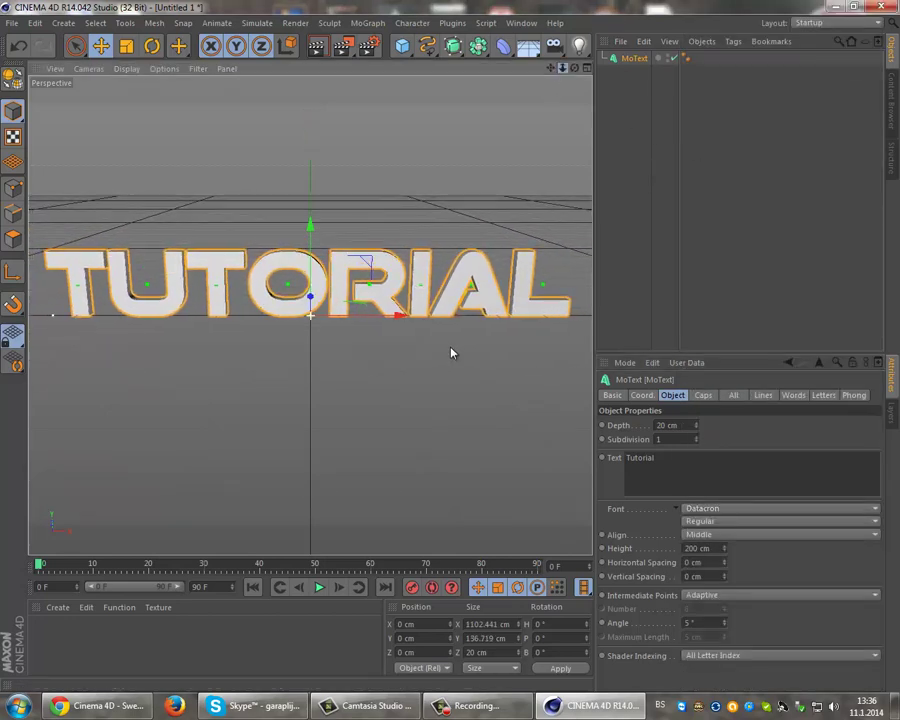
Step: Add a Text spline in the Datacron font reading 'Tutorial', then deselect it
click(429, 52)
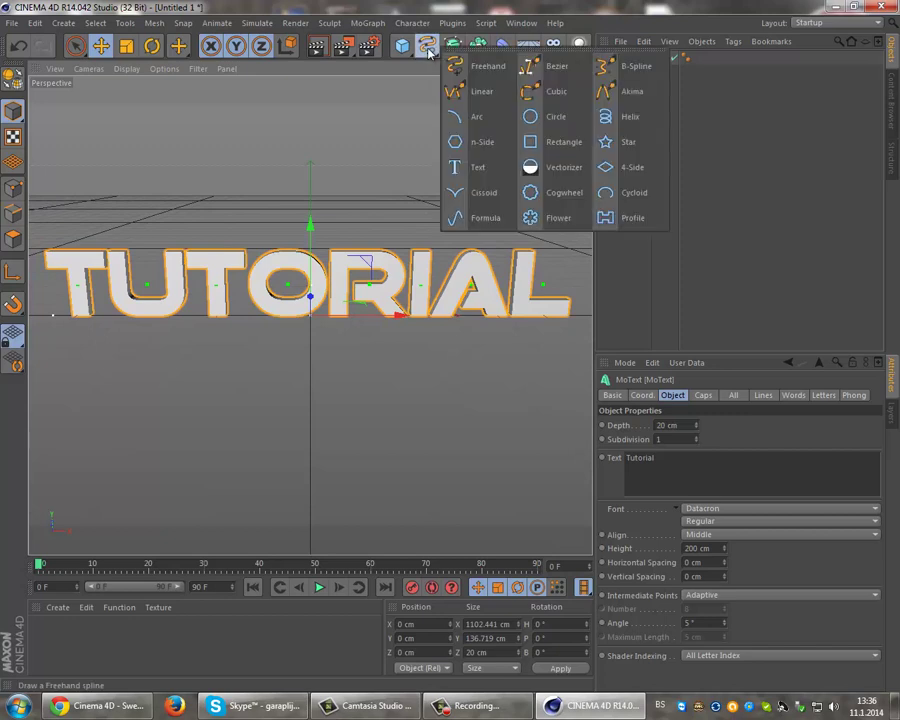
click(477, 169)
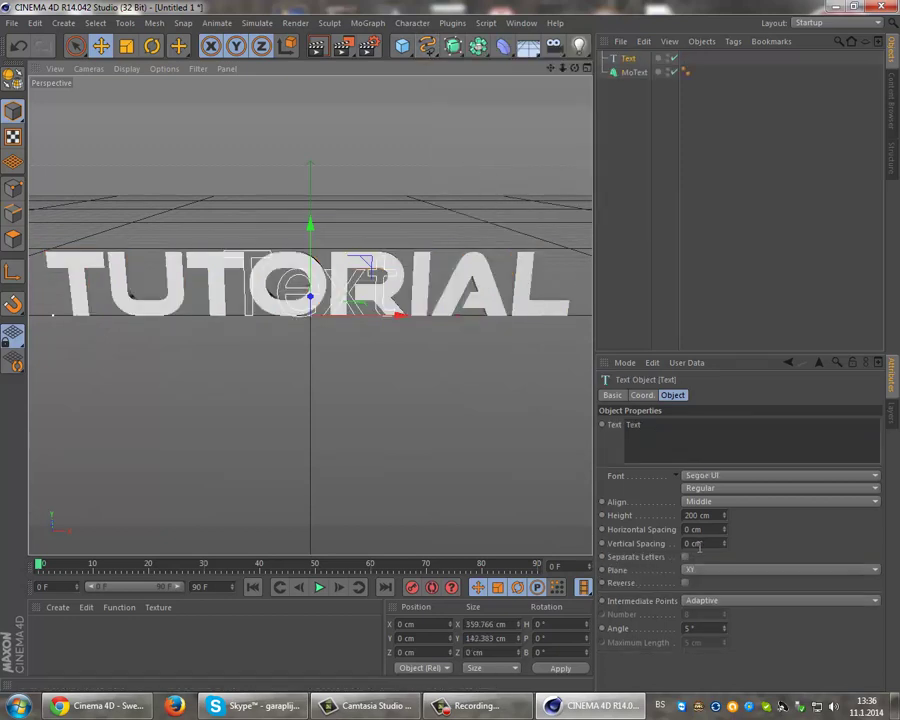
click(700, 477)
scroll(738, 420, up, 15)
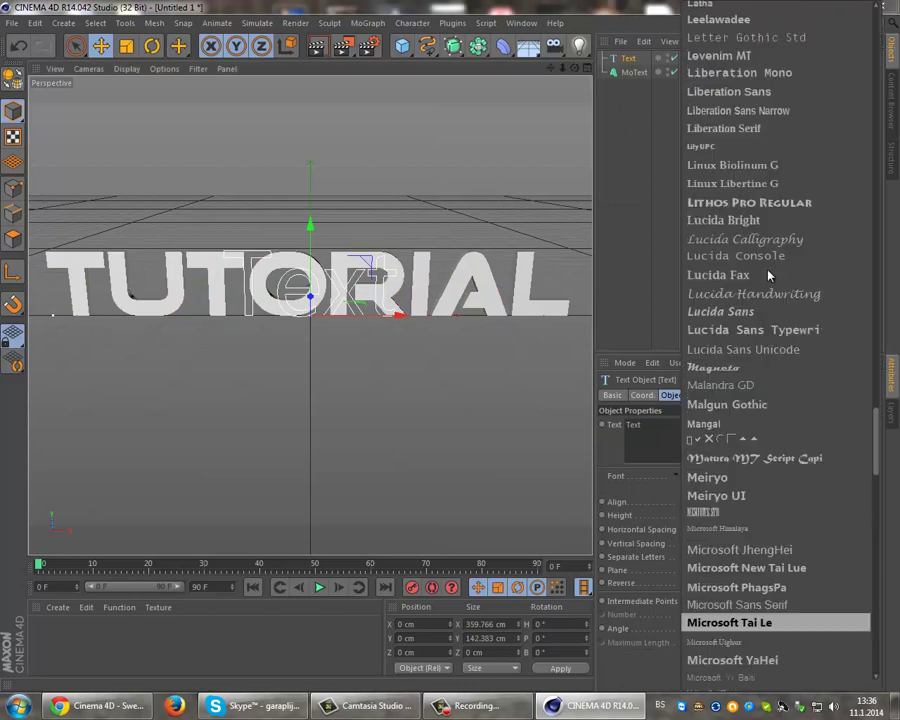
scroll(781, 260, up, 20)
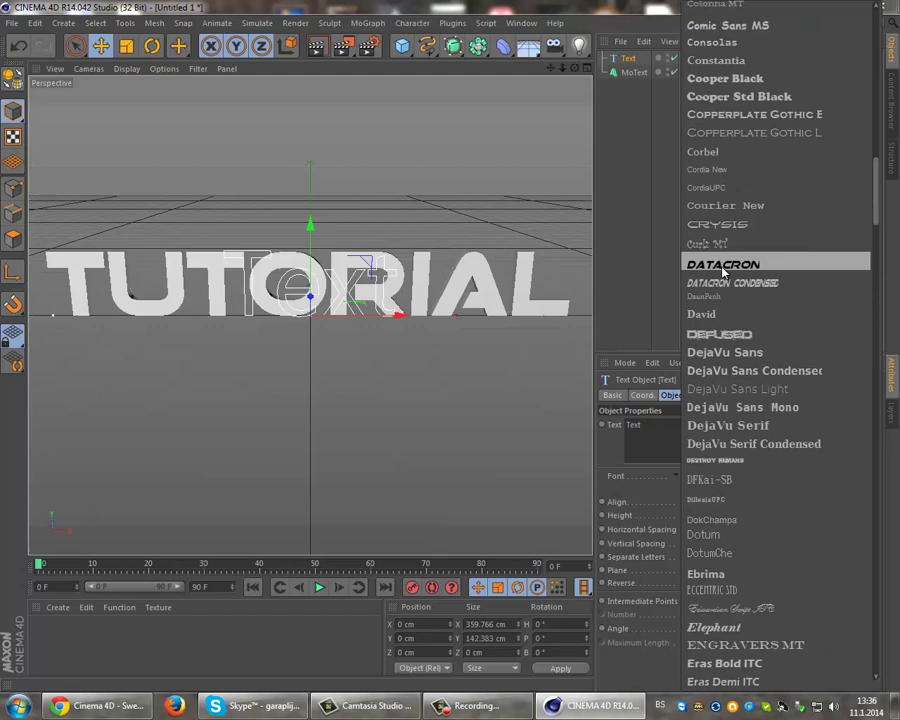
click(718, 264)
drag(645, 431, 531, 432)
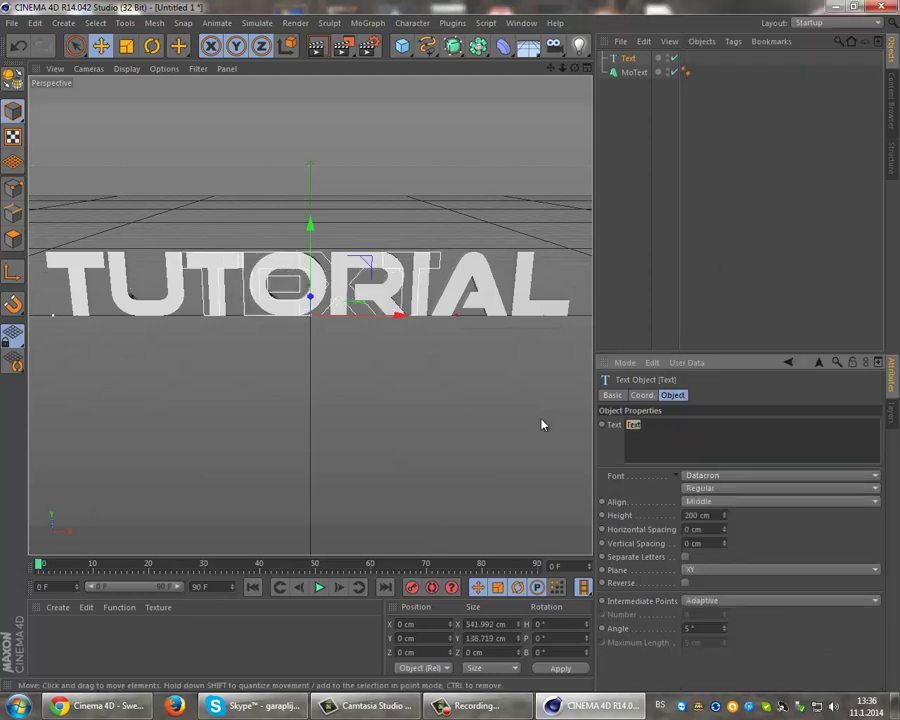
text(Tutorial)
click(538, 409)
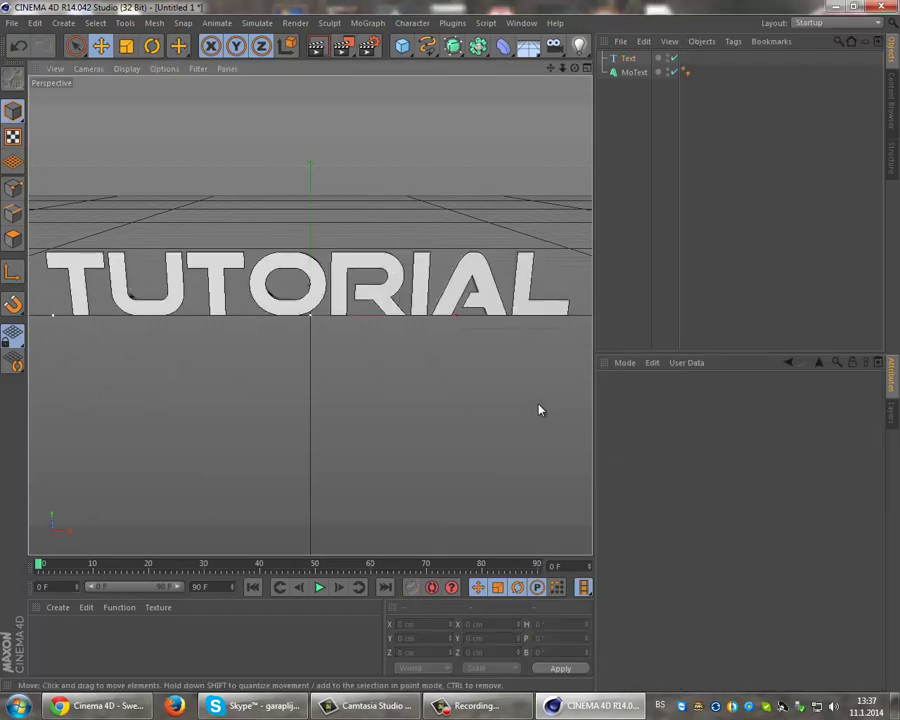
Step: Add a Circle spline with a radius of 4 cm
click(428, 46)
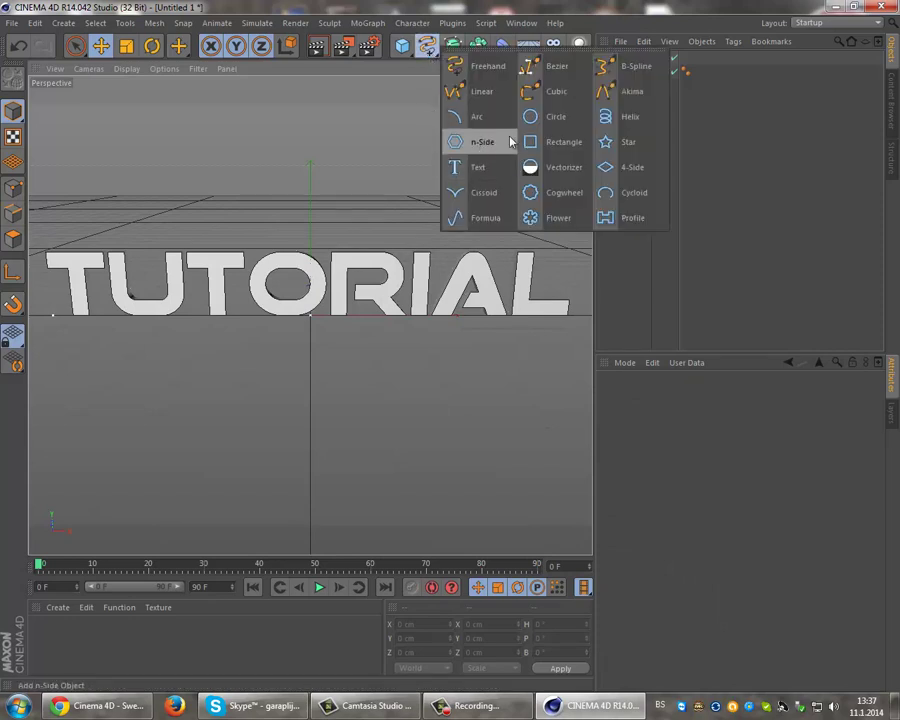
click(540, 116)
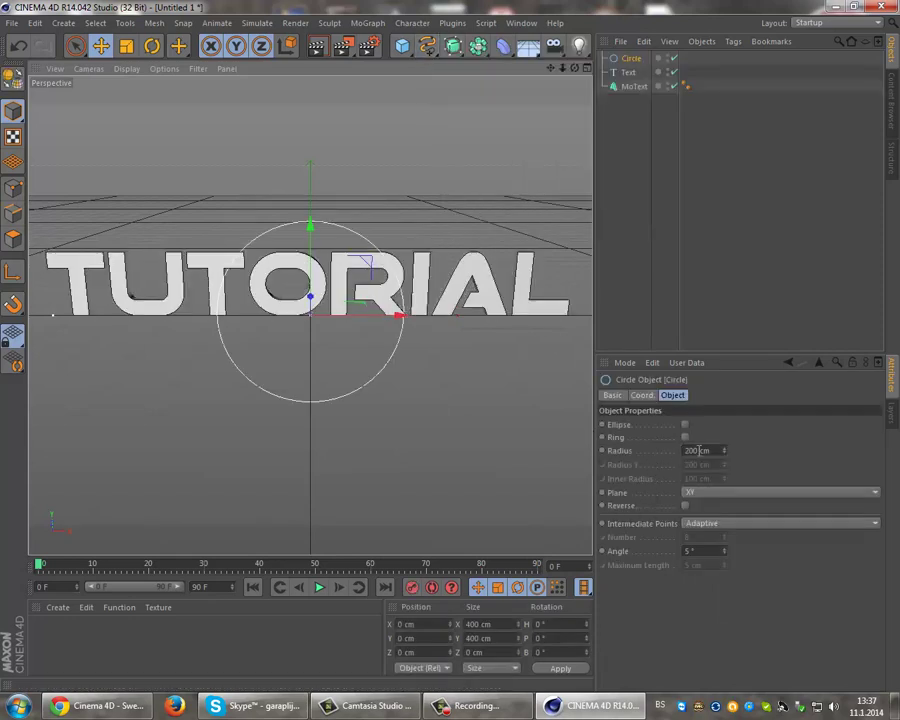
drag(699, 451, 675, 453)
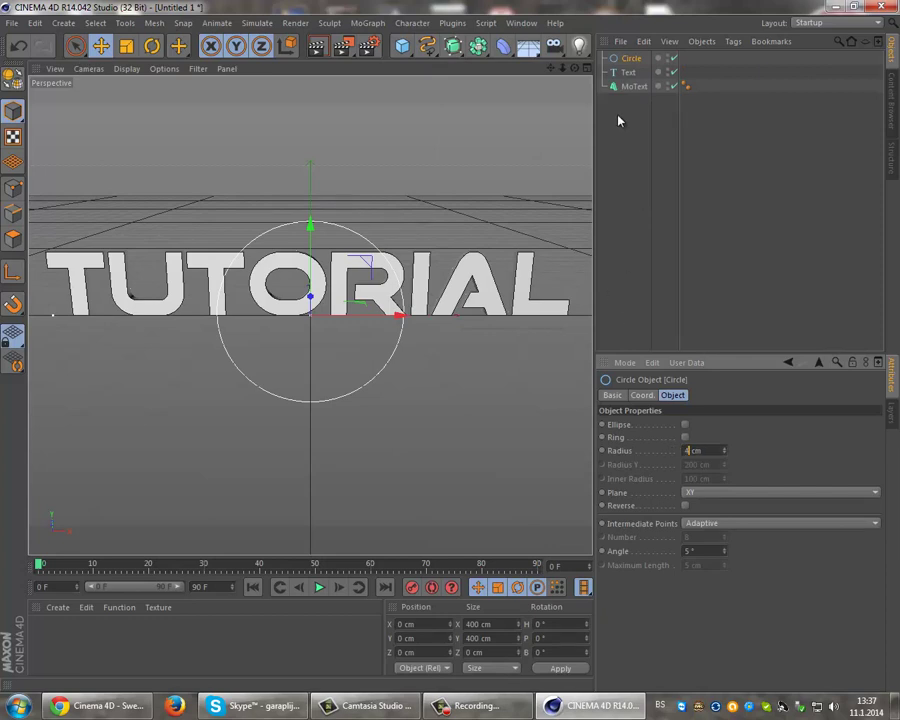
text(4)
key(Return)
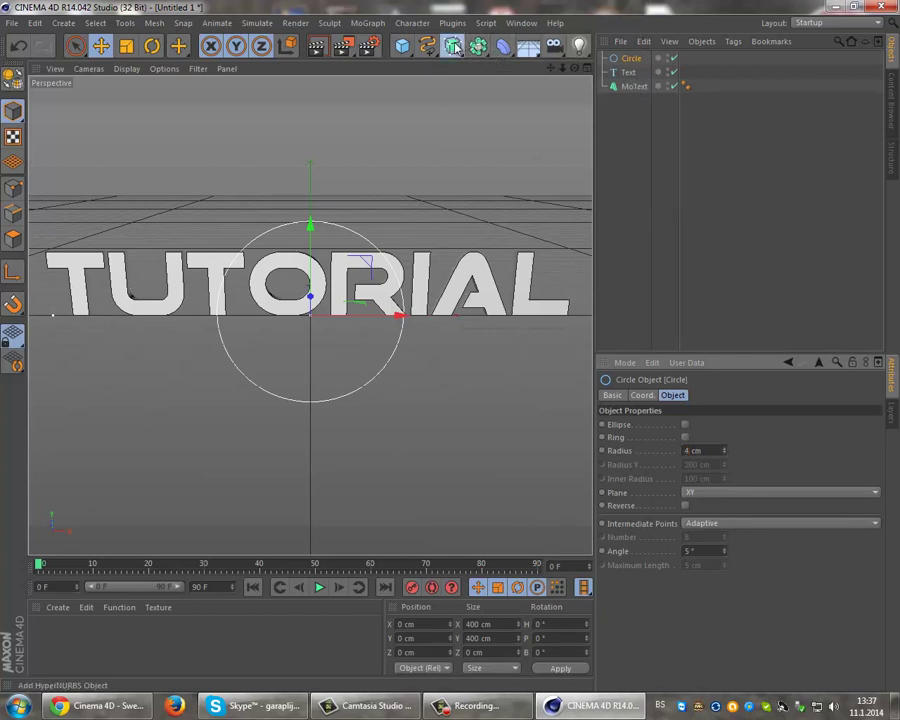
Step: Add a Sweep NURBS and nest the Circle and Text splines inside it
drag(453, 46, 507, 116)
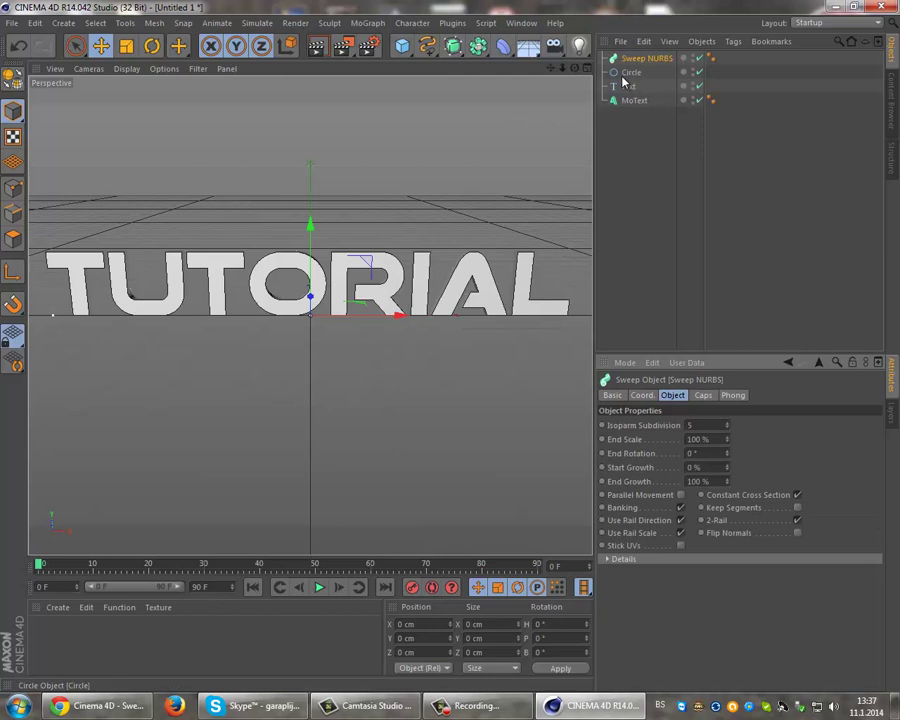
drag(626, 87, 633, 62)
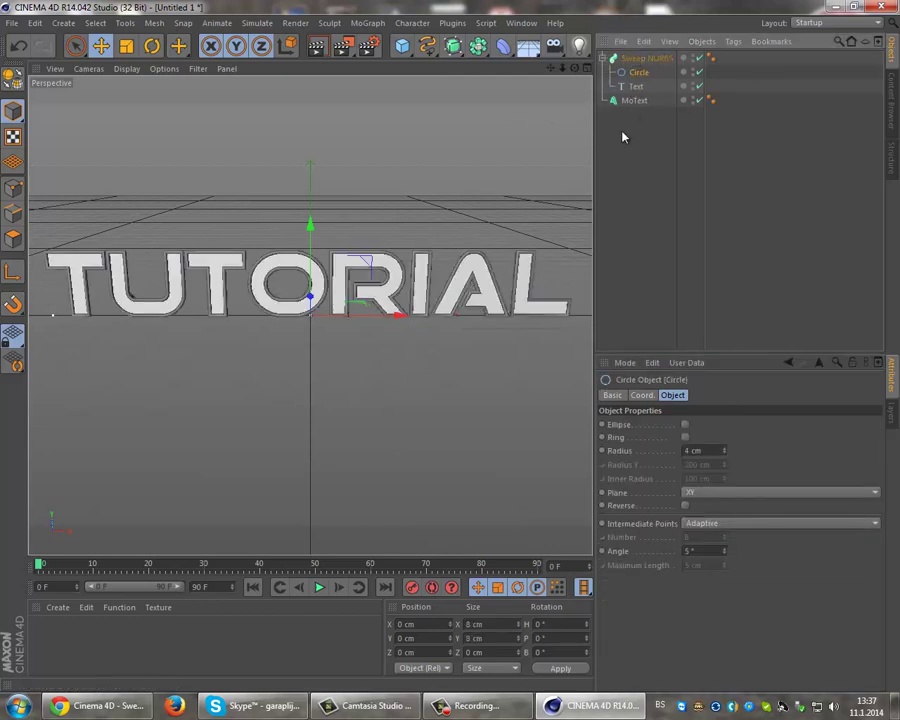
Step: Create material Mat with specular turned off and colour pure red (R 255, G 0, B 0)
double_click(56, 646)
double_click(46, 636)
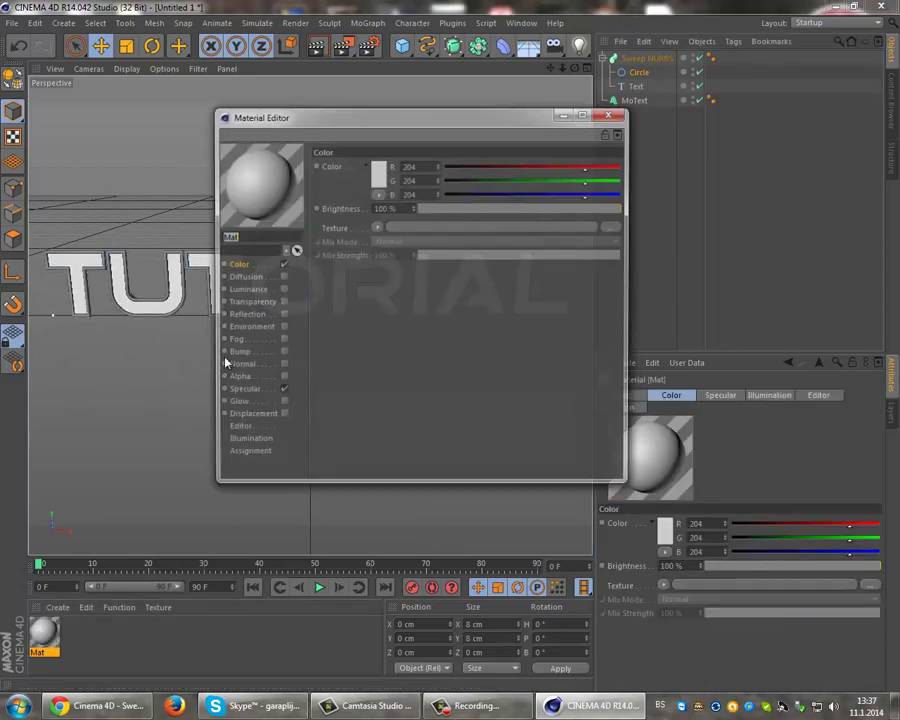
click(282, 391)
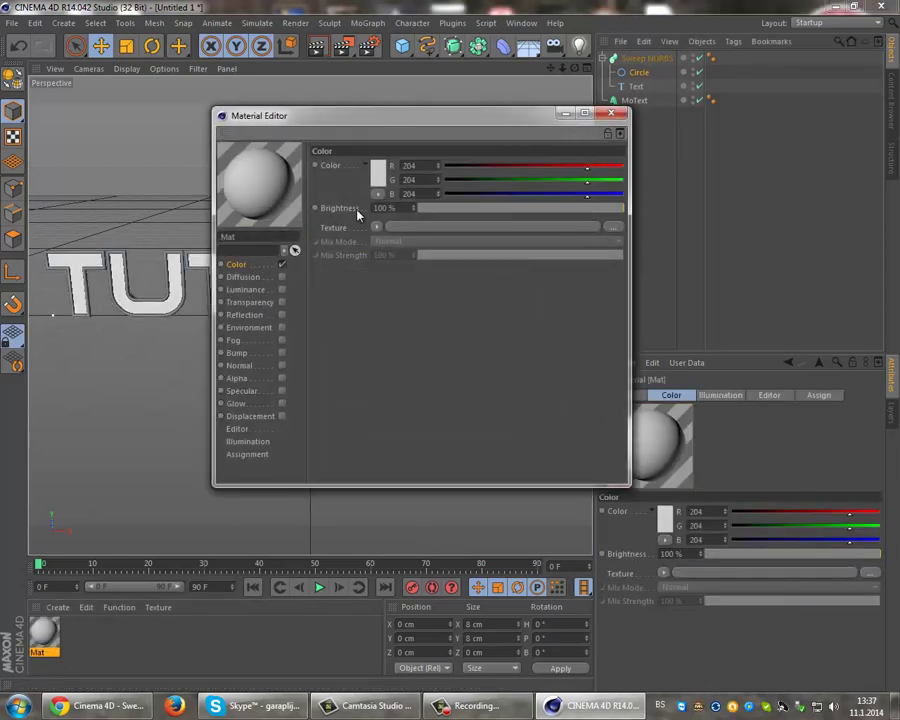
click(378, 172)
click(381, 124)
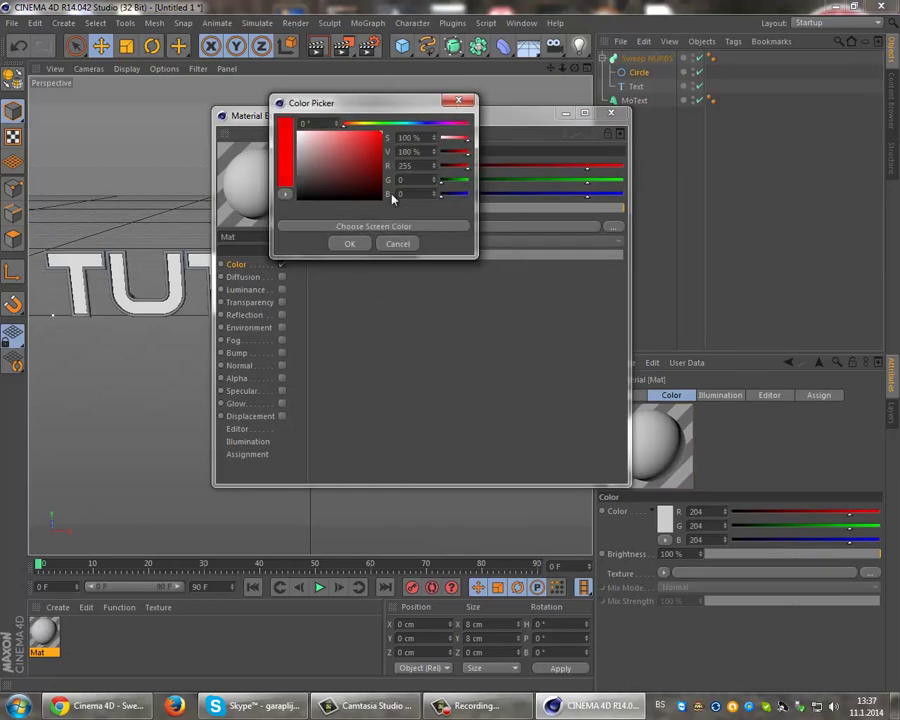
click(349, 245)
click(612, 116)
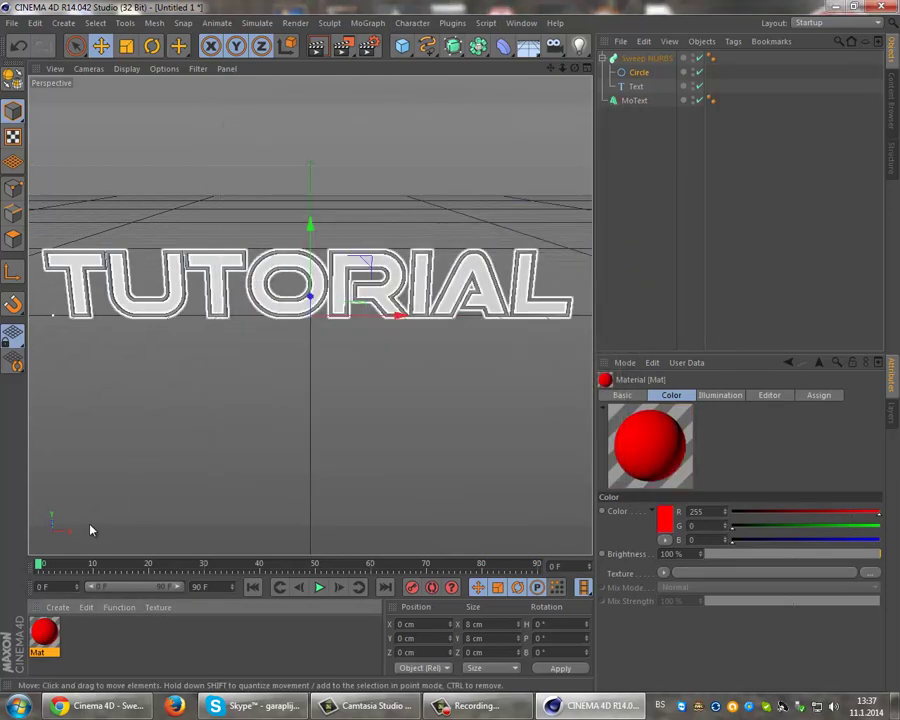
Step: Apply Mat to the Sweep NURBS and key its End Growth at 0% on frame 0
drag(642, 62, 640, 62)
click(646, 62)
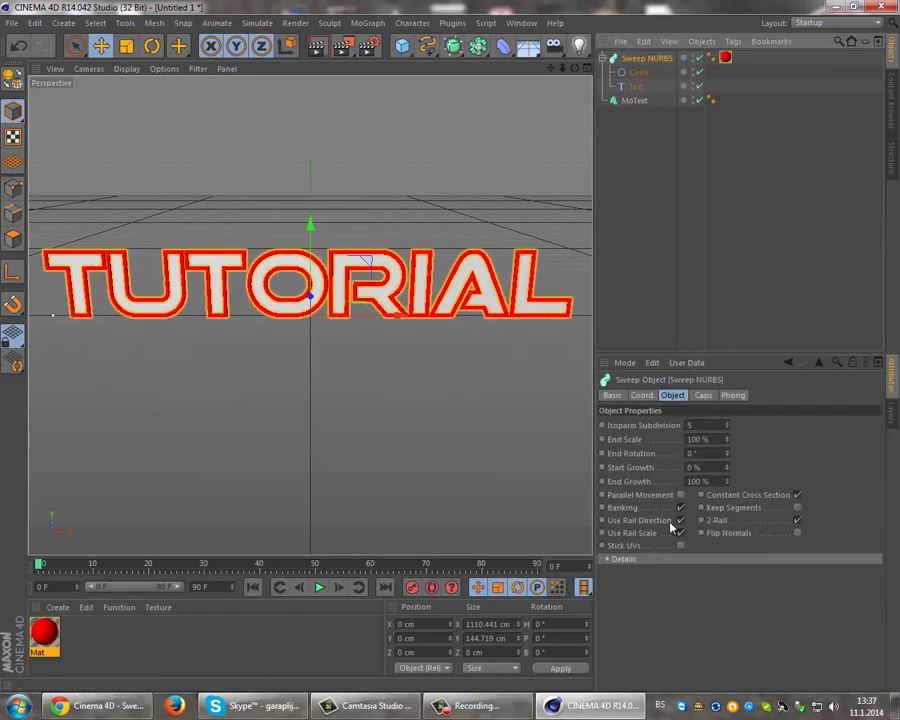
click(727, 485)
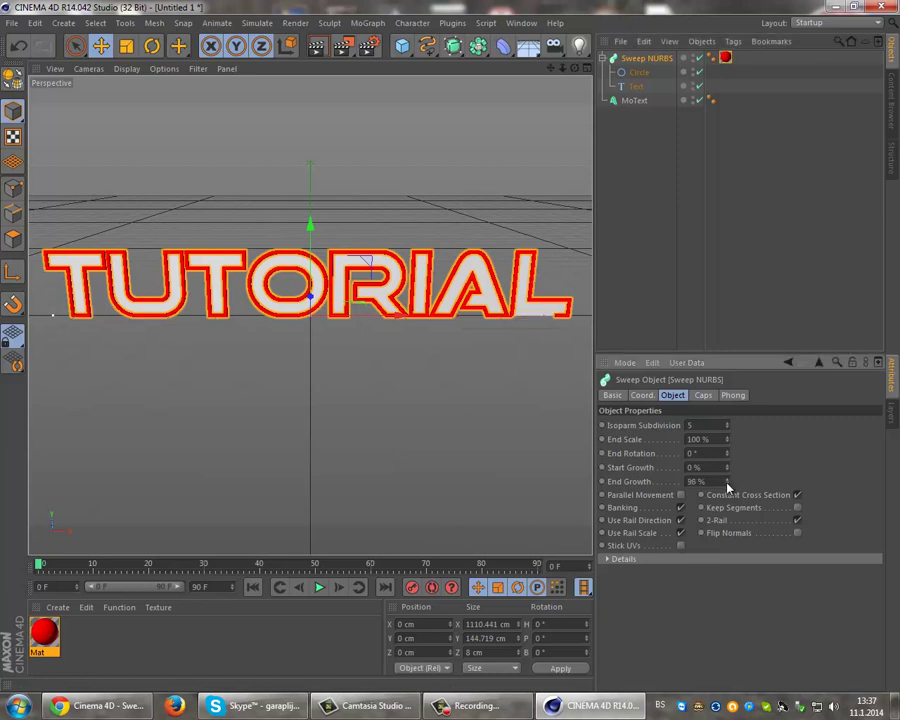
drag(727, 487, 727, 487)
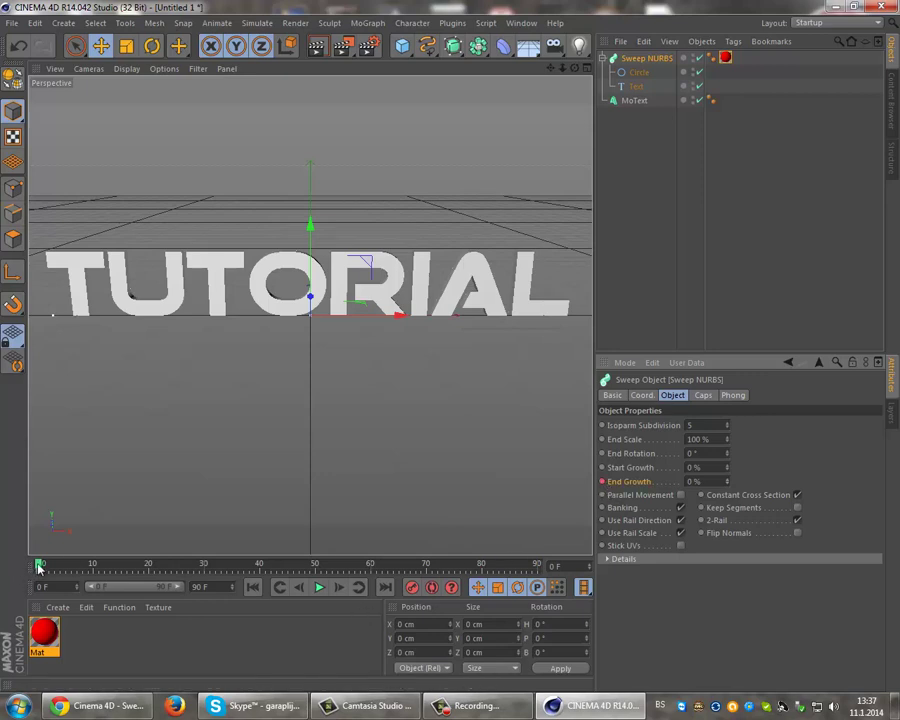
Step: Key End Growth at 100% on frame 90, then preview the outline growing
drag(38, 565, 167, 564)
drag(406, 577, 538, 575)
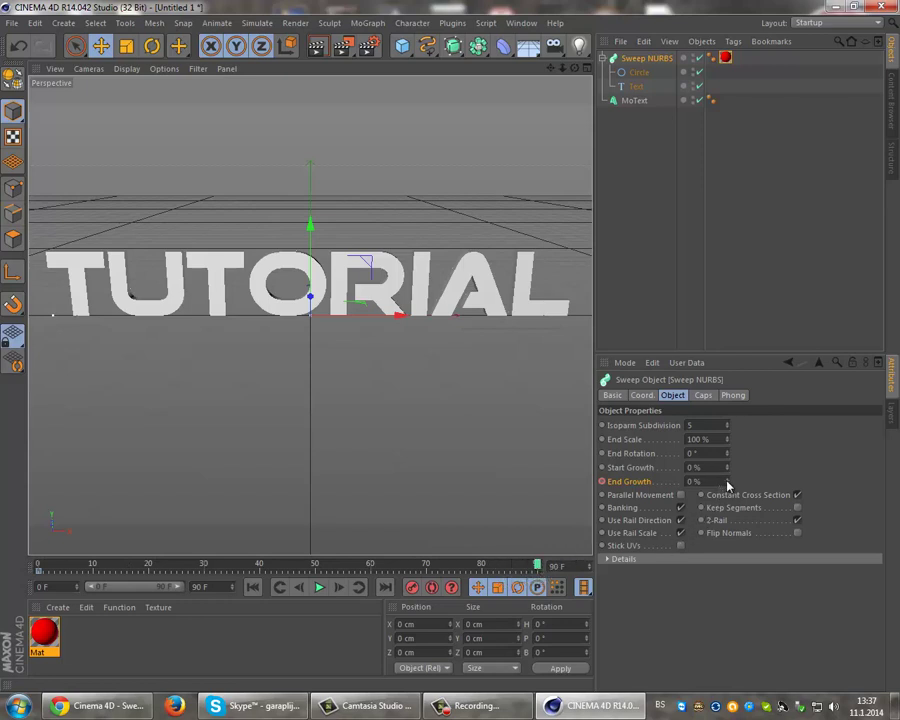
drag(727, 483, 727, 484)
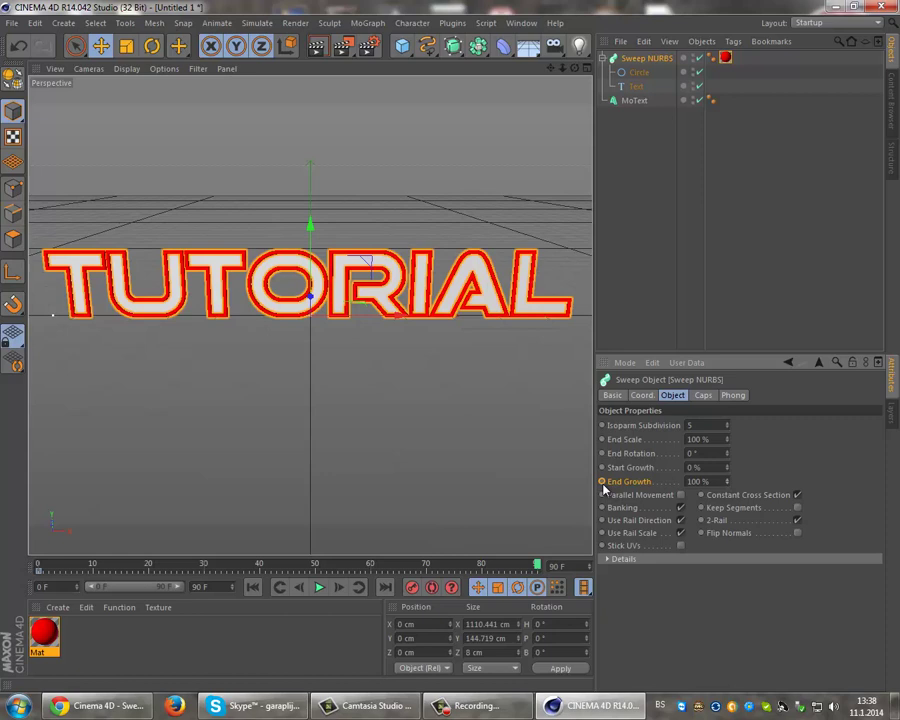
click(318, 588)
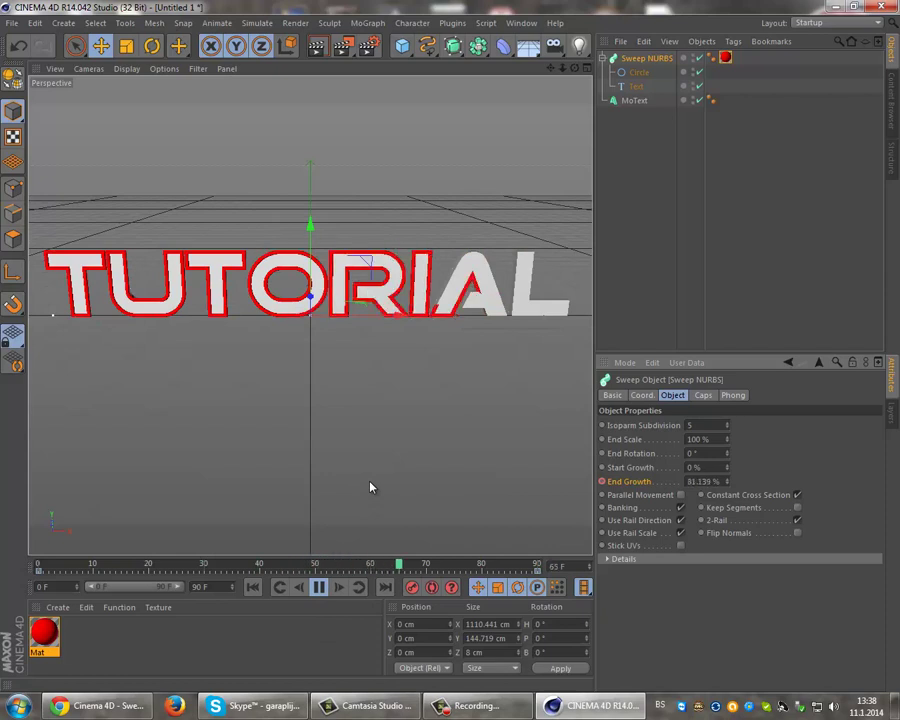
click(318, 587)
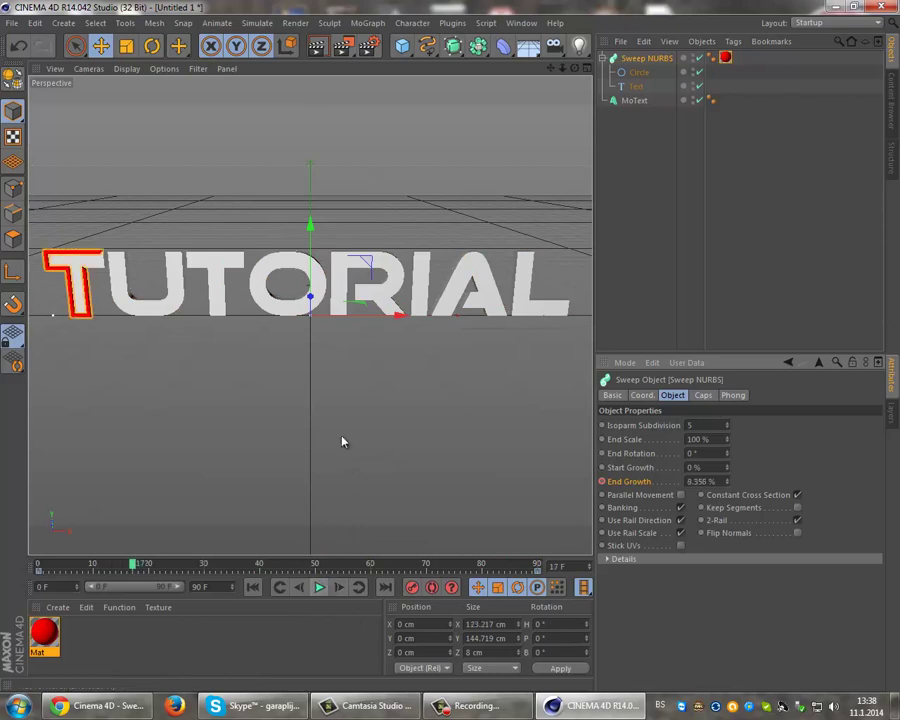
Step: In Render Settings, set output width 500 and height 150, then show the Save page
click(369, 50)
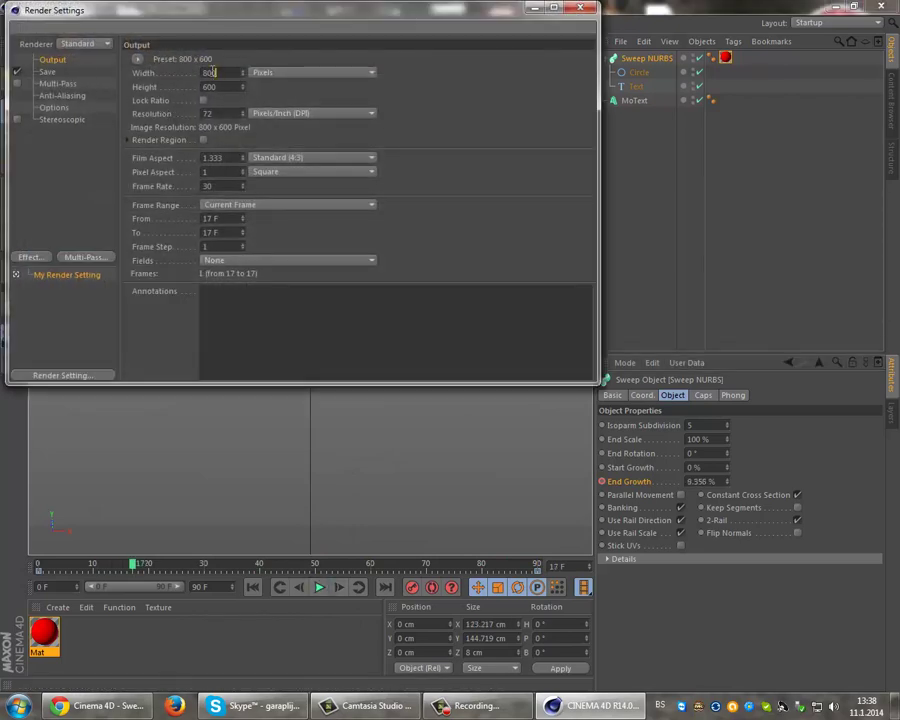
text(500)
key(Tab)
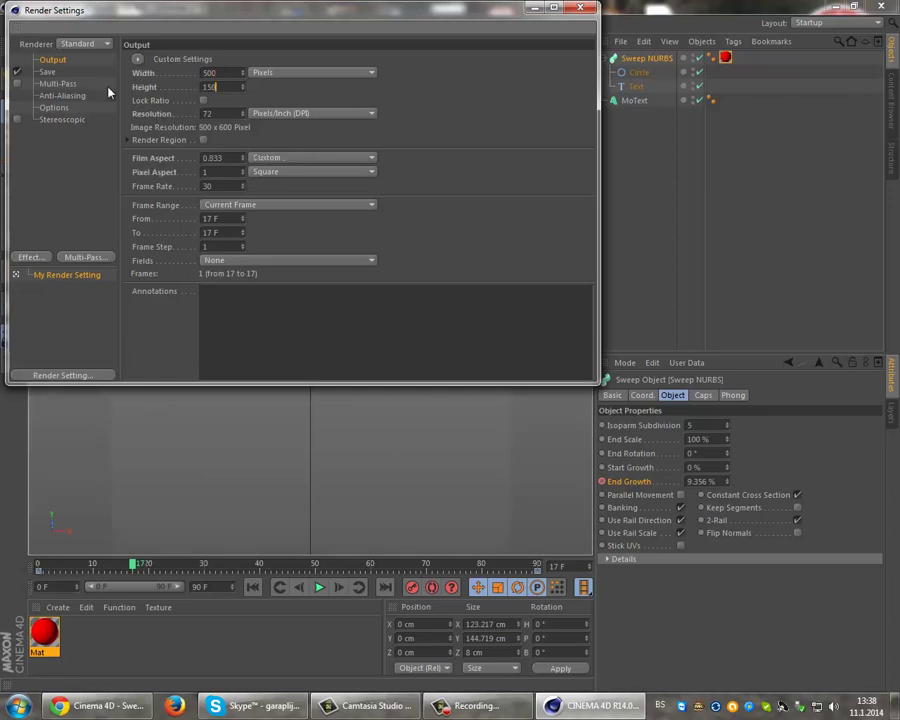
click(47, 72)
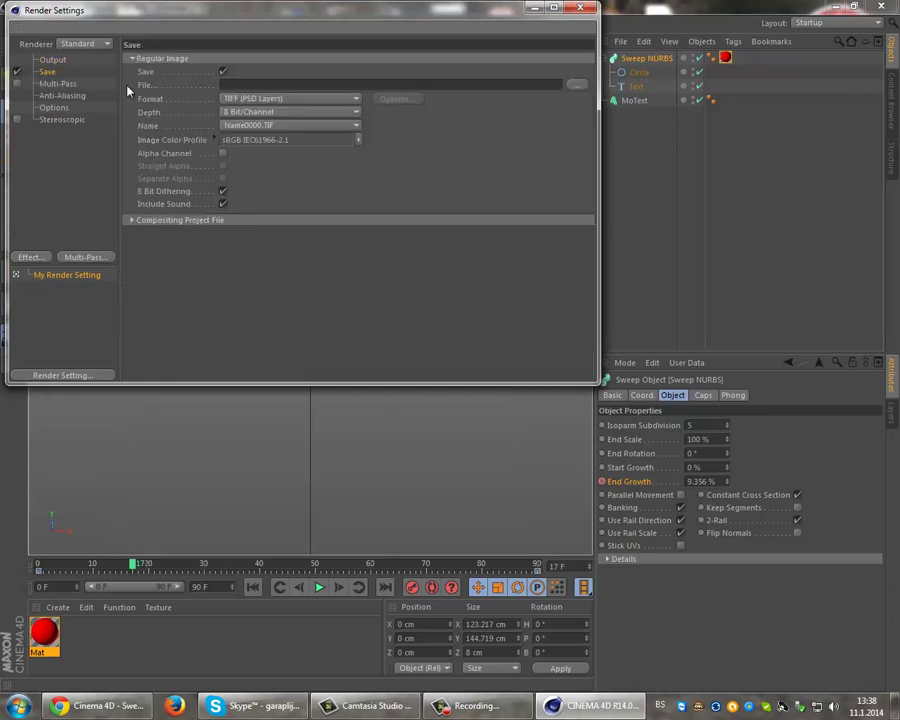
Step: Set the render output format to QuickTime Movie
click(265, 100)
click(262, 98)
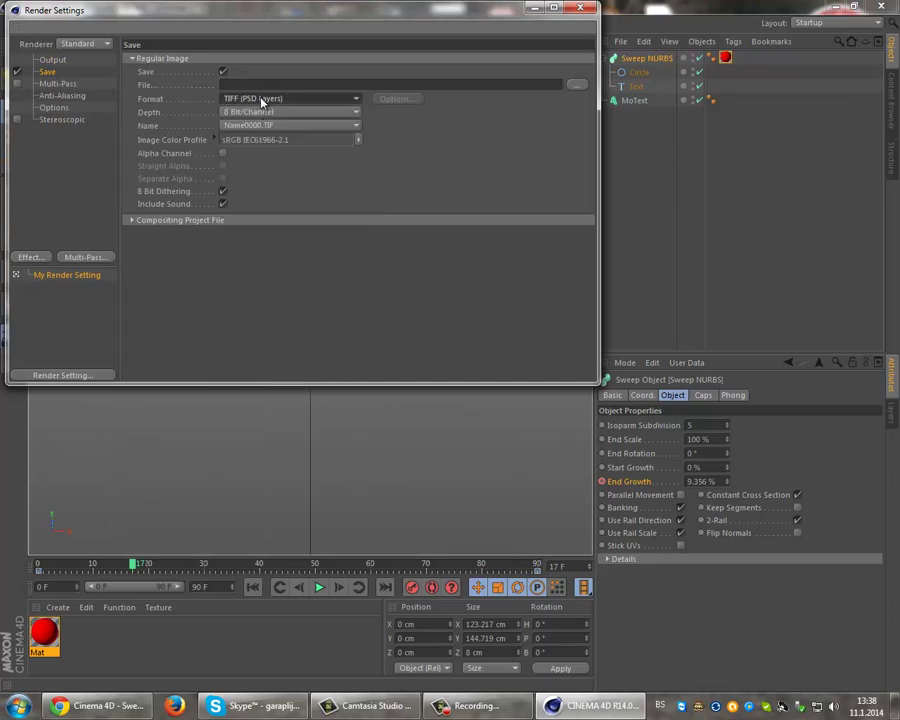
click(262, 100)
click(266, 486)
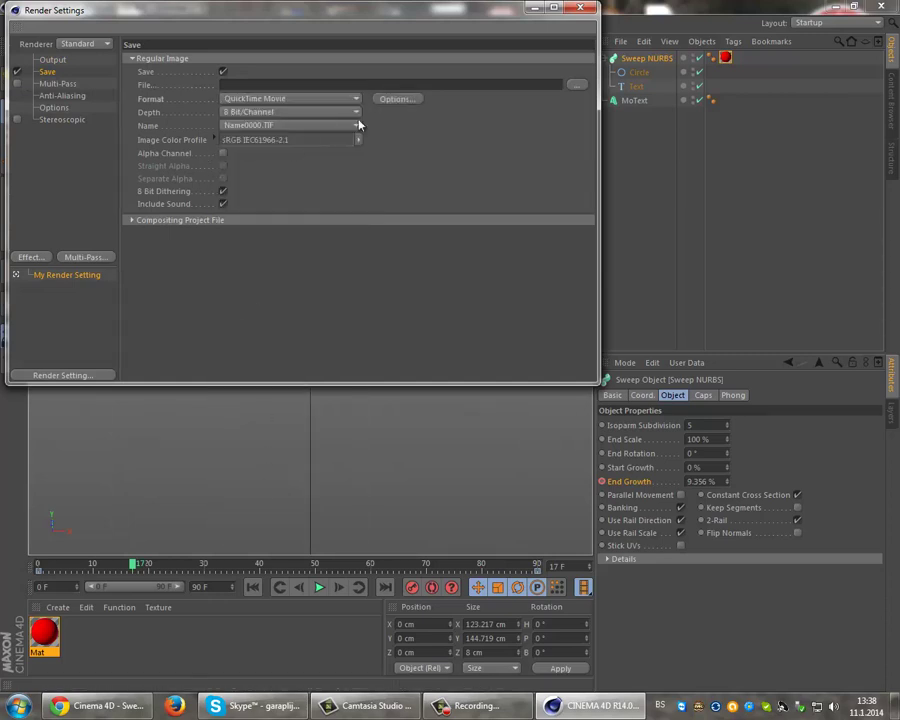
Step: Save the rendered movie file as 'tutorial' on the Desktop
click(575, 86)
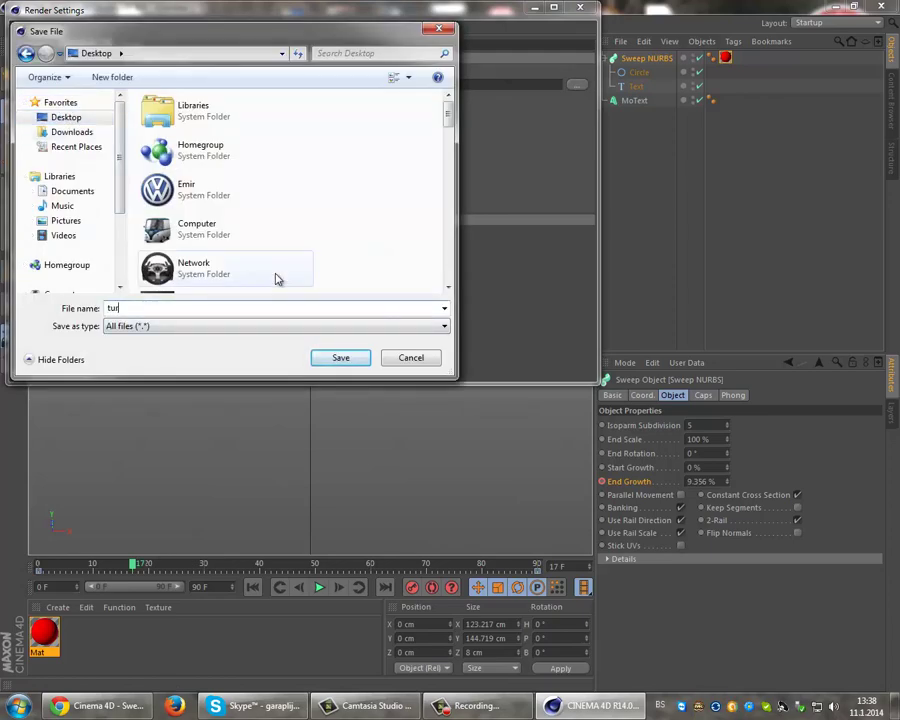
text(tutorial)
click(340, 357)
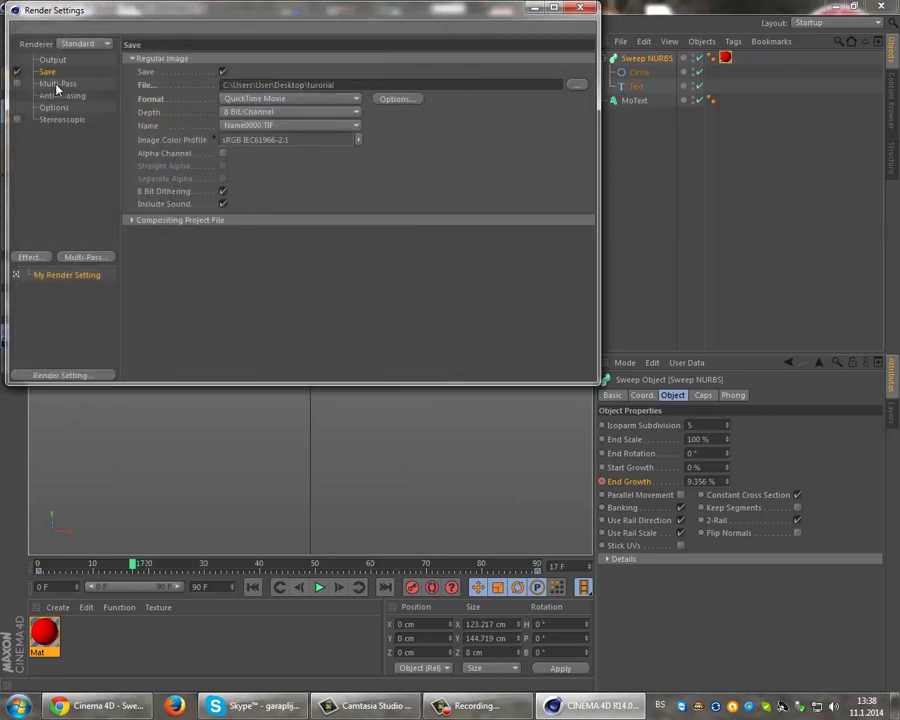
Step: Switch anti-aliasing to Best and render a 500×150 test frame of TUTORIAL
click(66, 97)
click(238, 60)
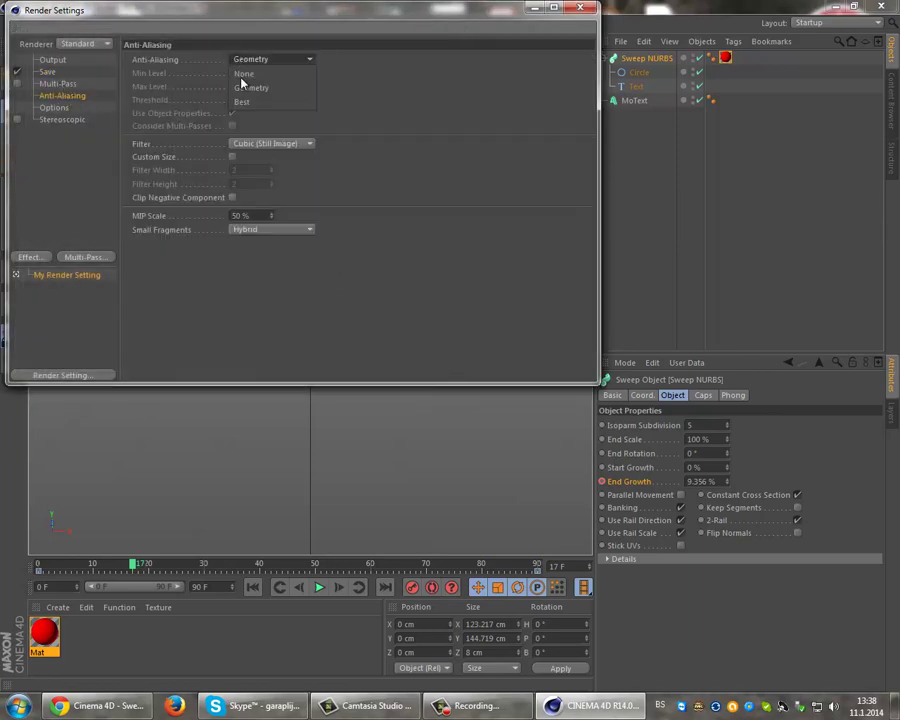
click(246, 98)
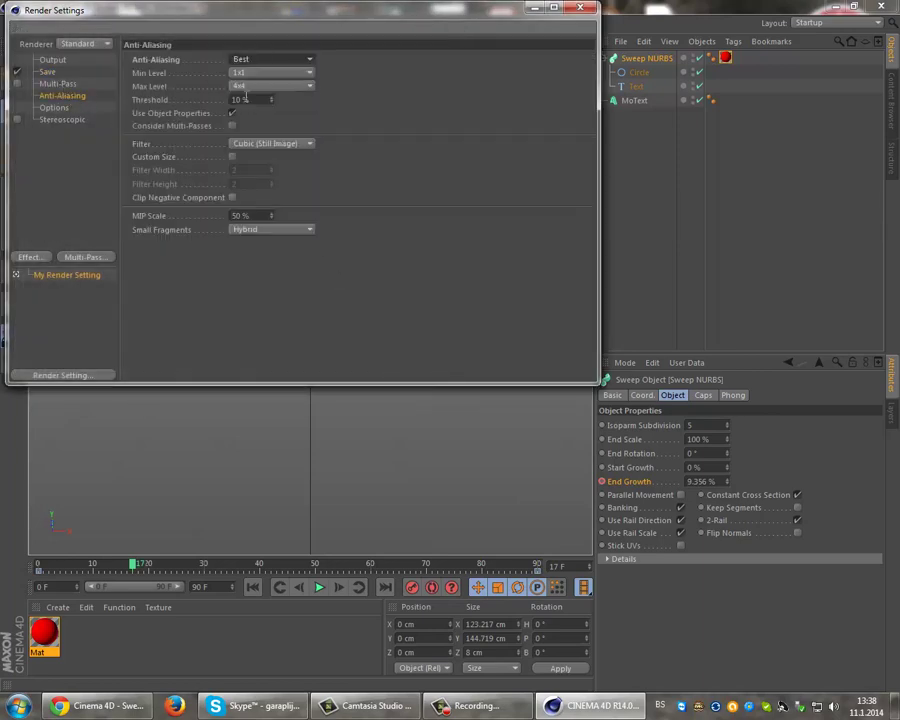
click(580, 9)
click(343, 47)
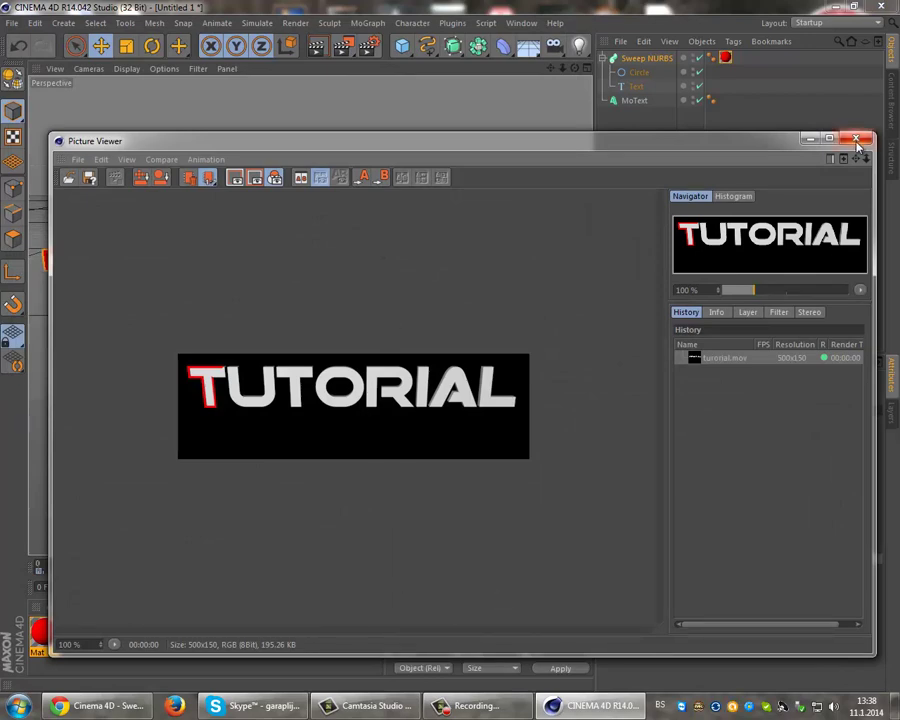
Step: Set the Output Frame Range to All Frames, covering frames 0 to 90
click(856, 139)
click(366, 48)
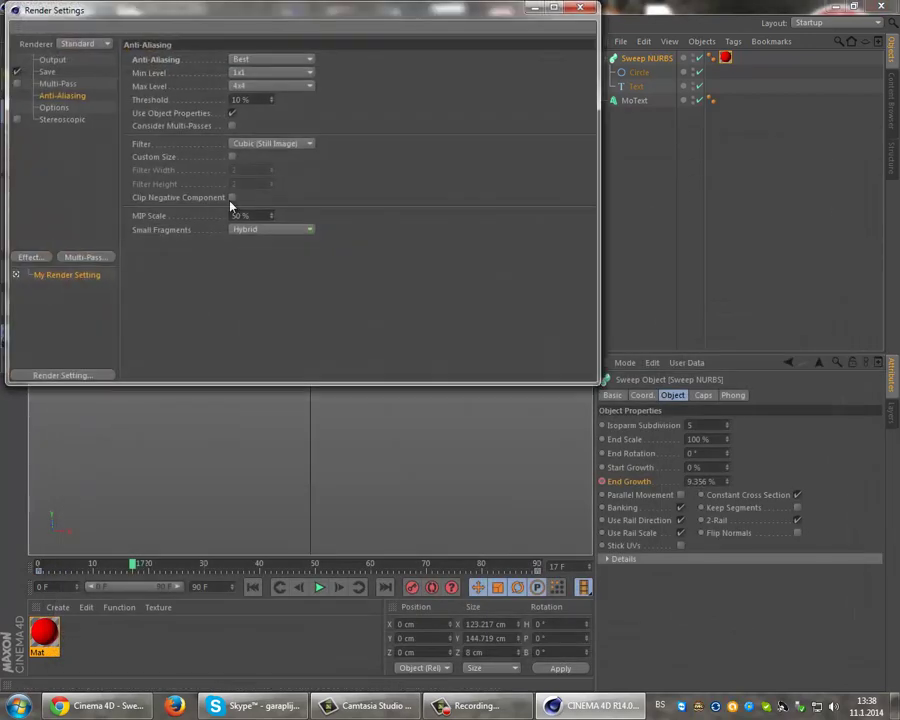
click(52, 60)
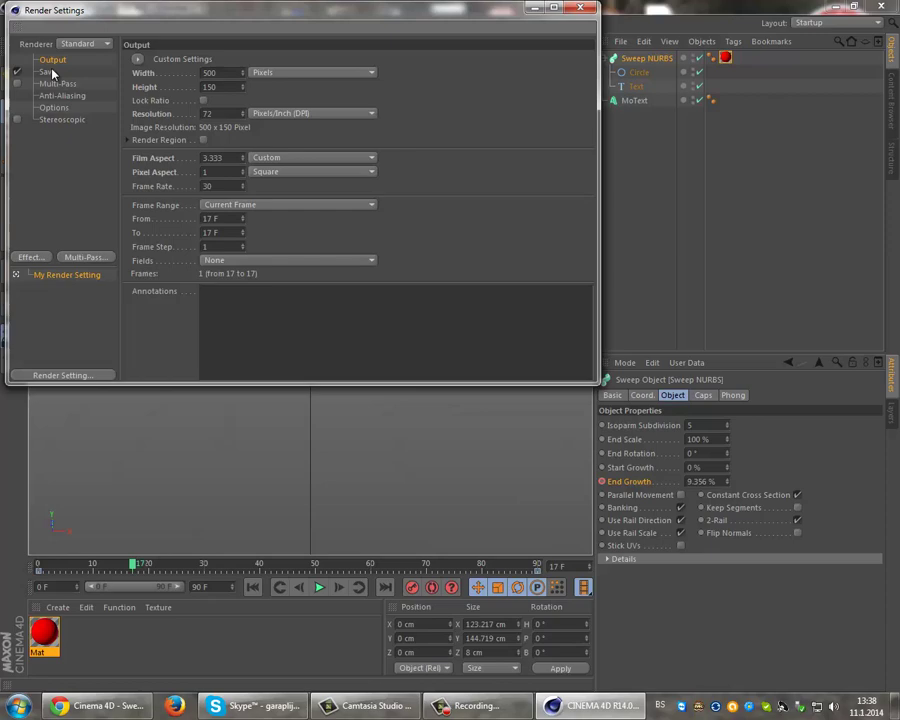
click(253, 206)
click(250, 246)
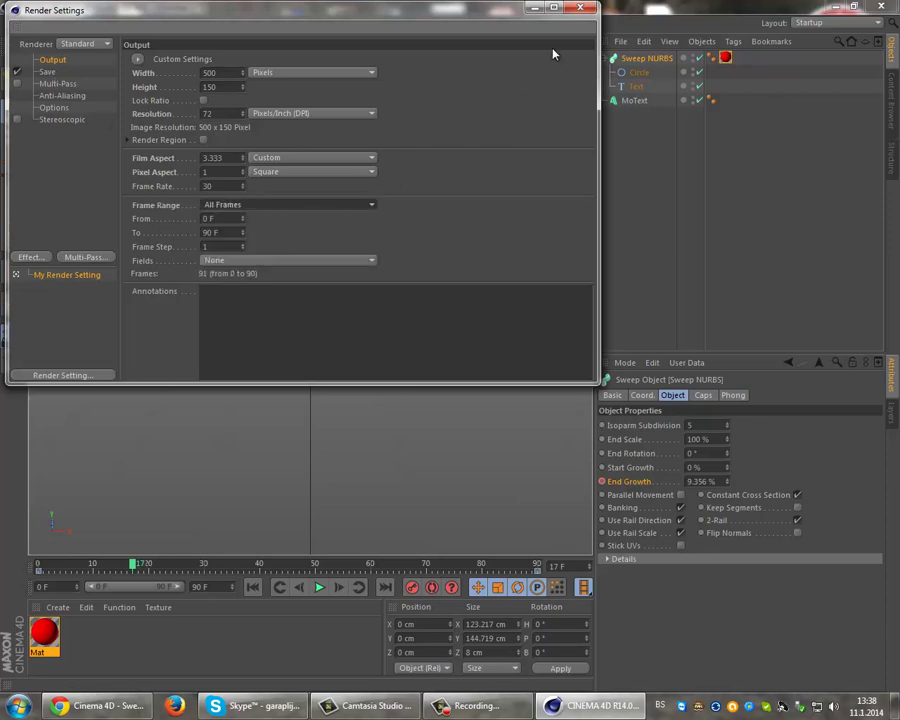
click(580, 7)
Step: Render the 91-frame TUTORIAL outline animation over tutorial.mov and play it back
click(342, 46)
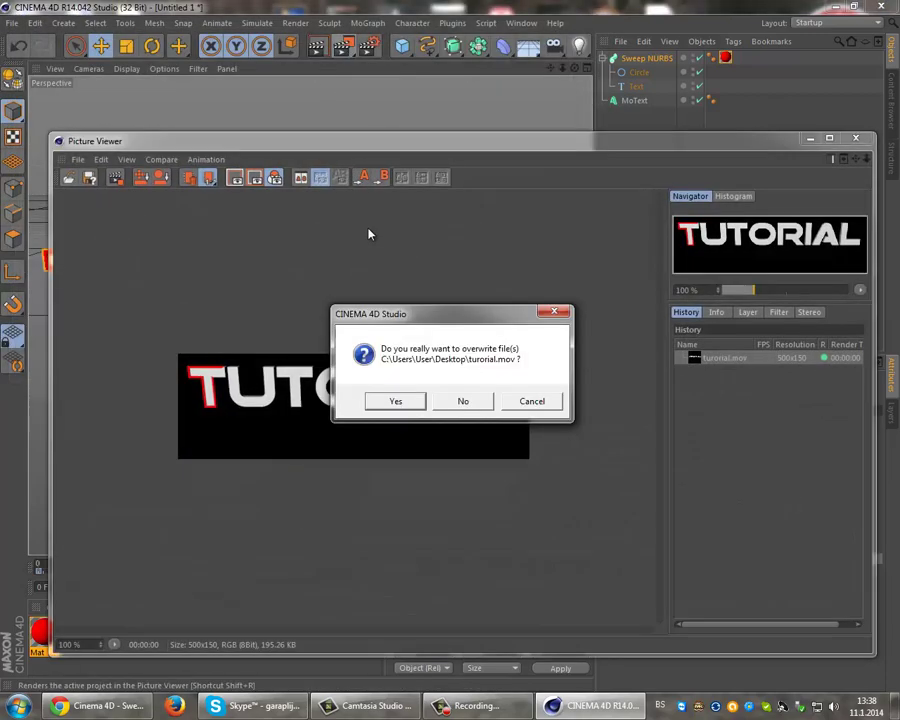
click(396, 401)
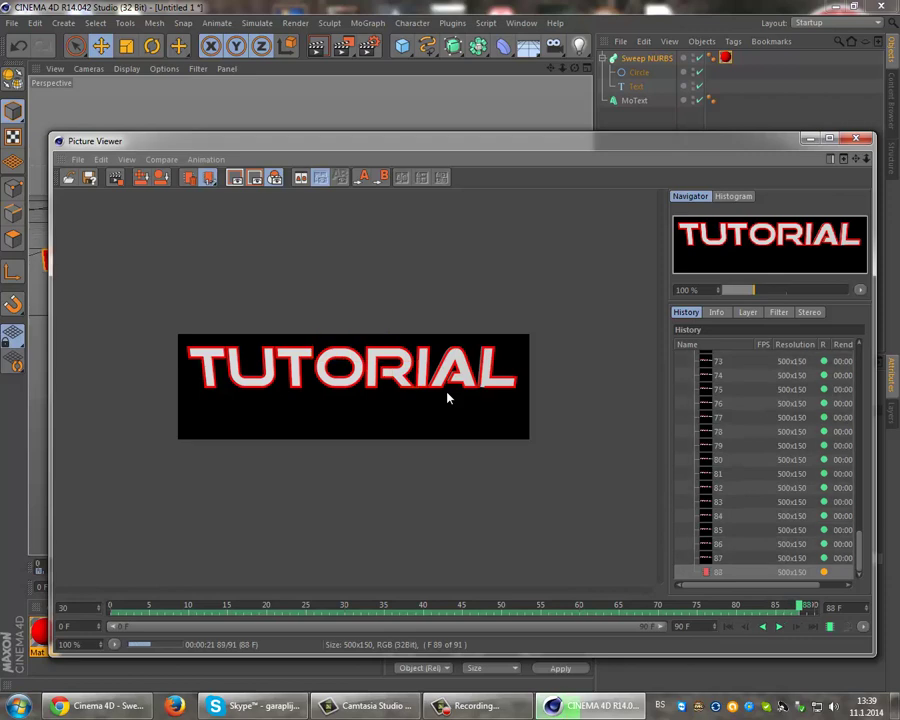
click(780, 630)
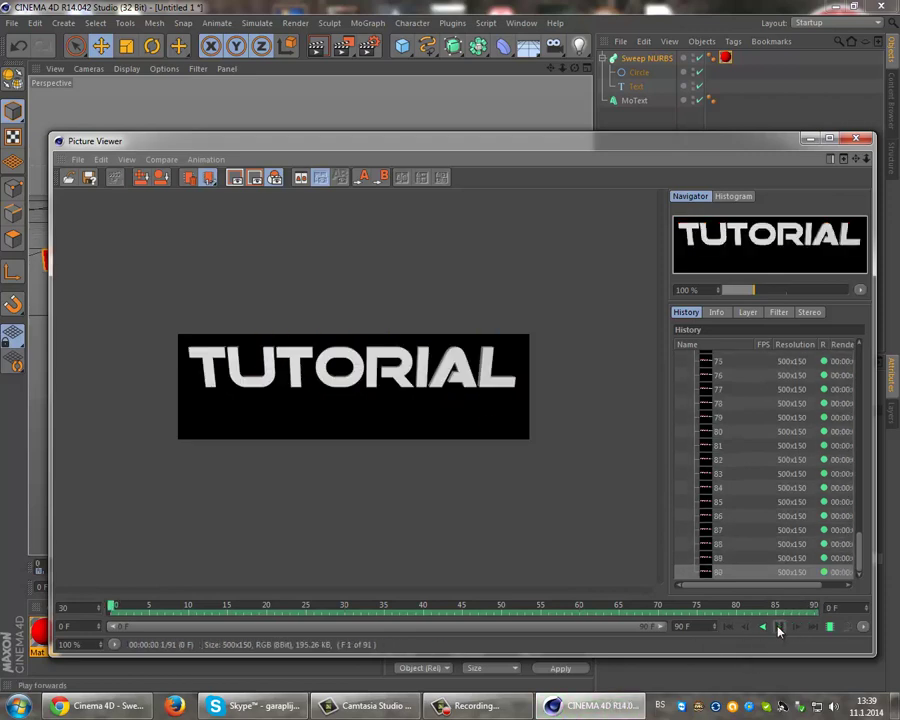